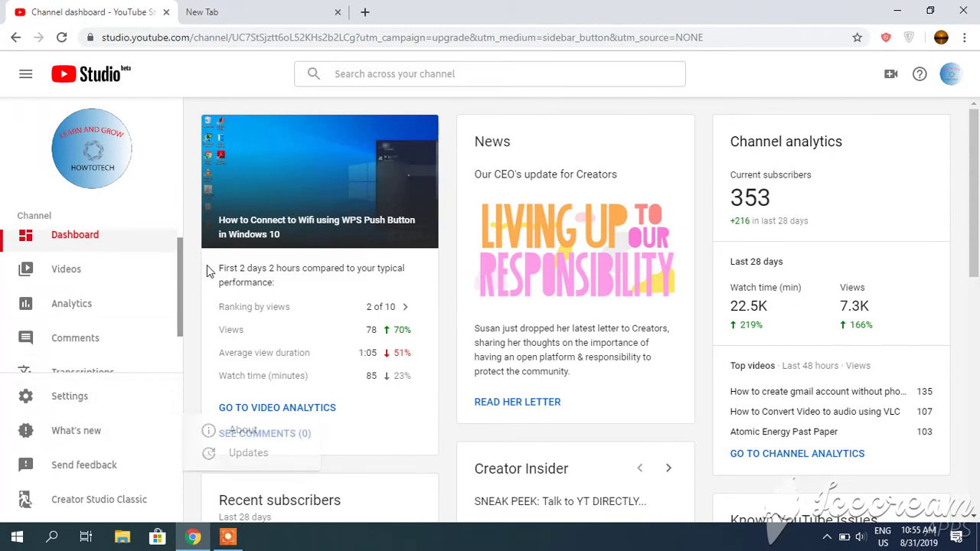
Step: Switch to Creator Studio Classic, skip the feedback prompt, and list uploaded videos down to the Urdu one
mouse_move(96, 274)
left_mouse_down()
mouse_move(179, 275)
mouse_move(175, 288)
left_mouse_up()
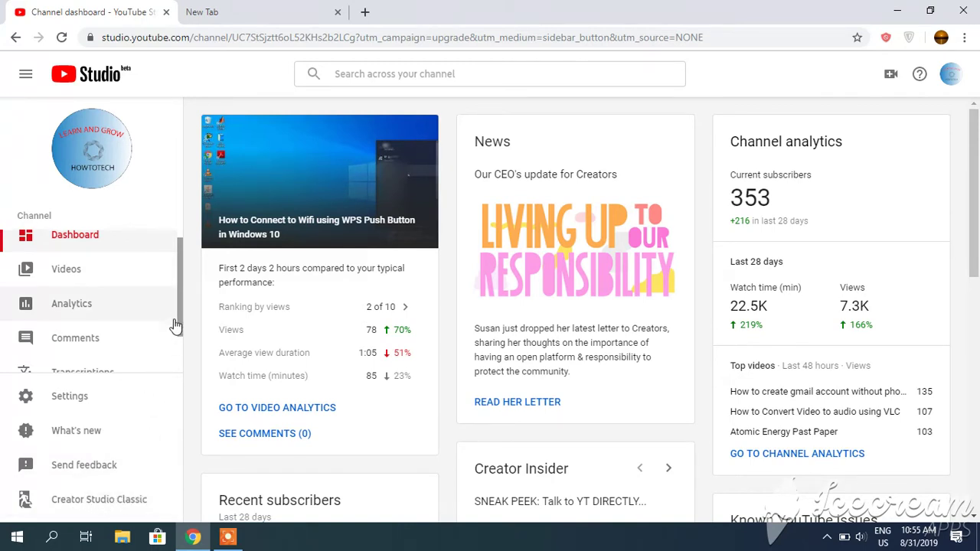
left_click_drag(181, 299, 182, 328)
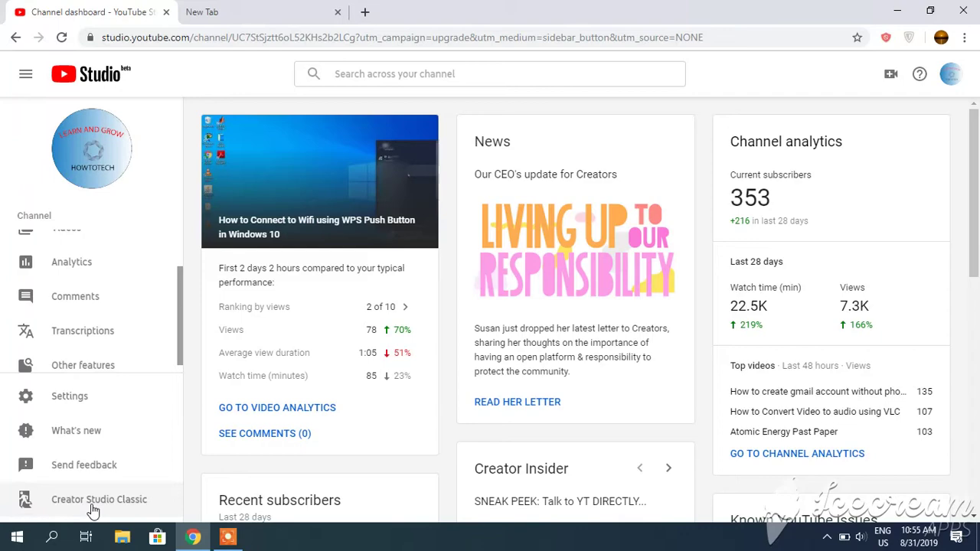
left_click(92, 509)
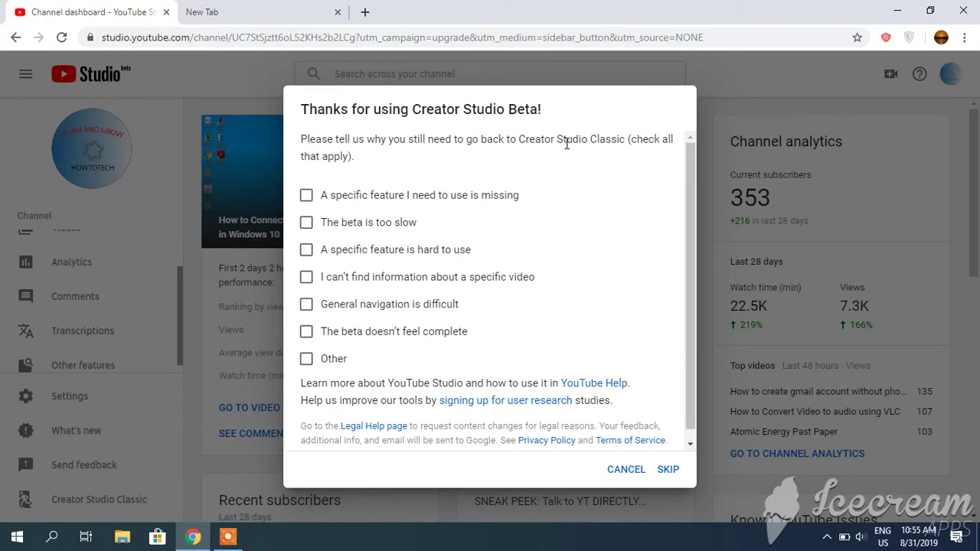
left_click(669, 470)
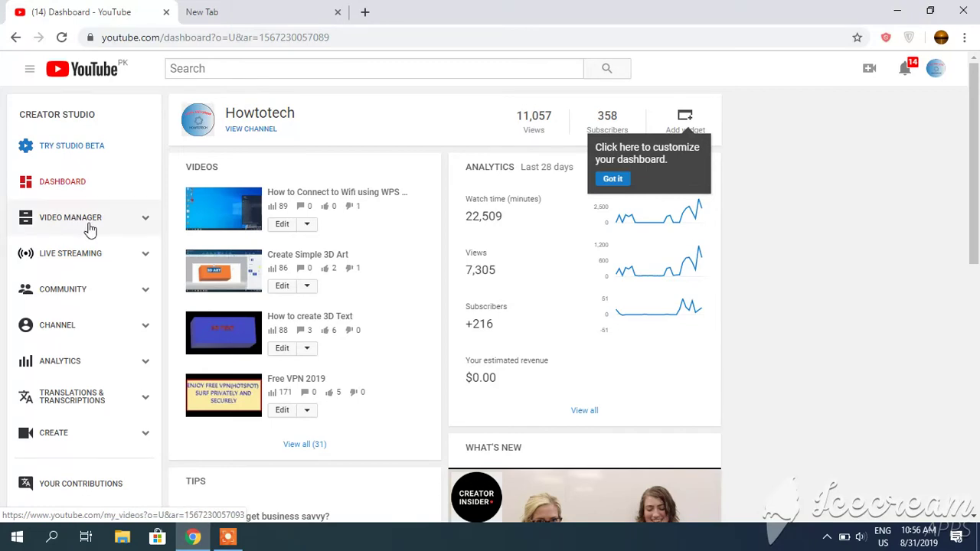
left_click(89, 228)
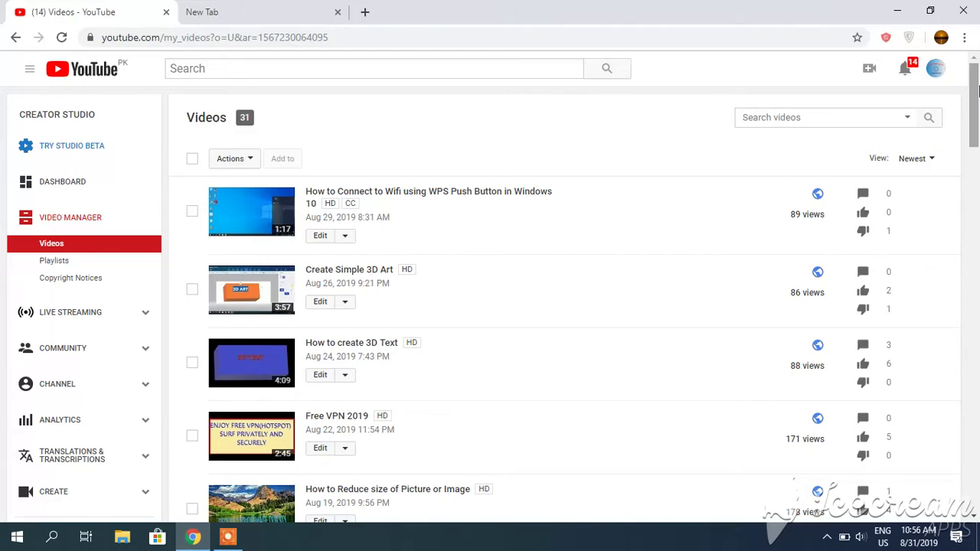
left_click_drag(975, 89, 970, 403)
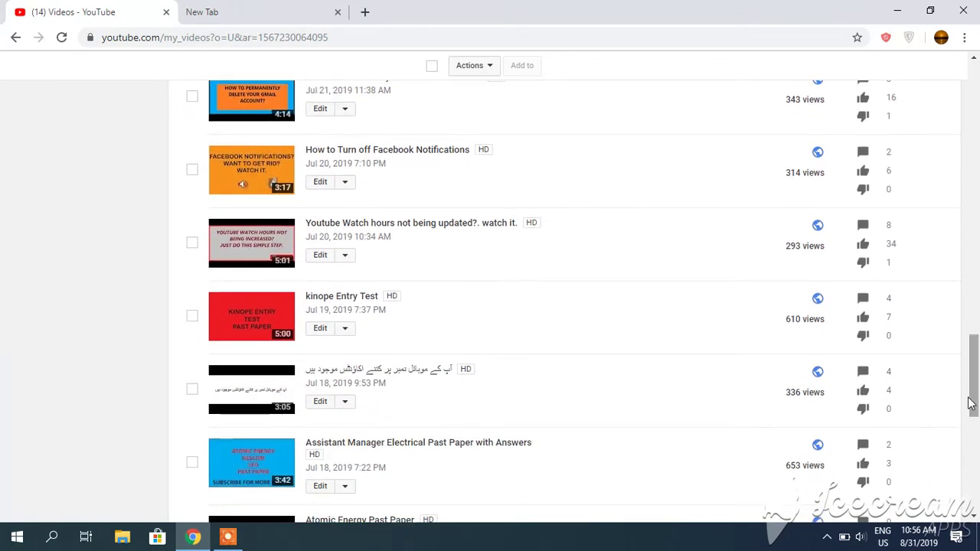
Step: Start a new English subtitle track for the Urdu video from its Subtitles/CC page
left_click(406, 380)
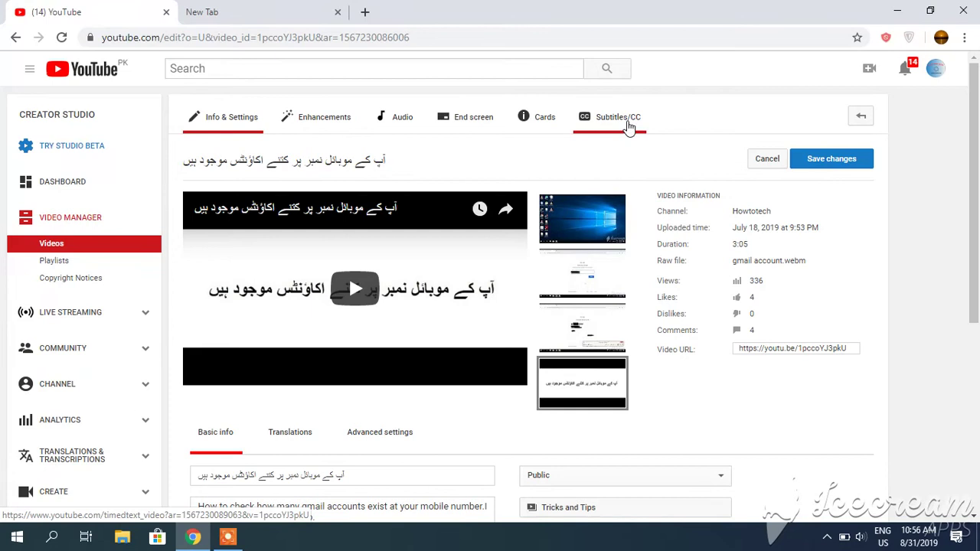
left_click(628, 126)
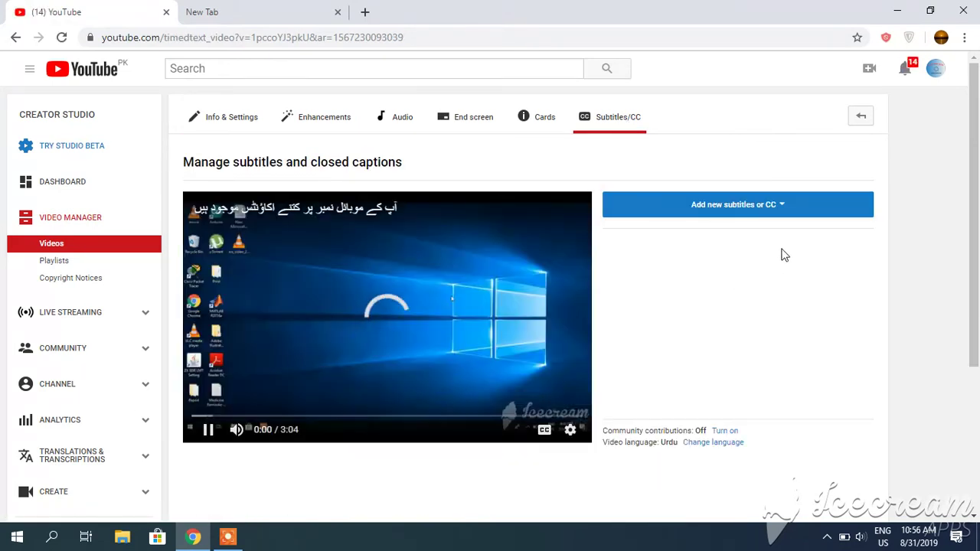
left_click(753, 211)
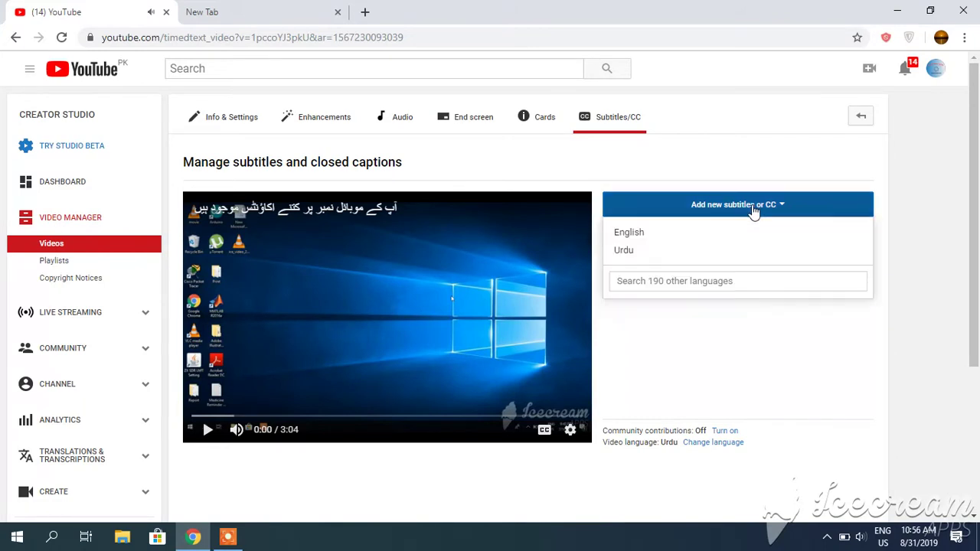
left_click(647, 243)
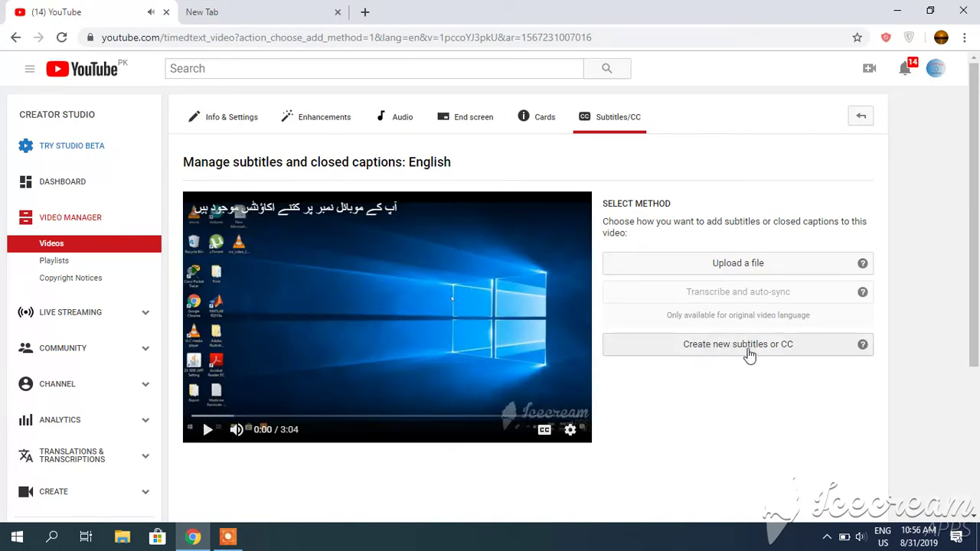
left_click(755, 352)
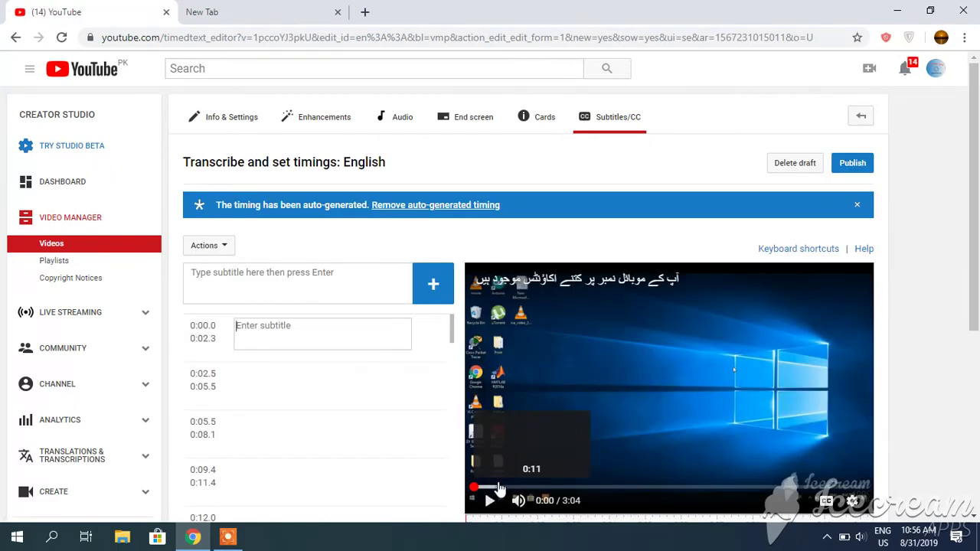
Step: Play the video's opening speech and pause it at 0:05 for captioning
left_click(490, 501)
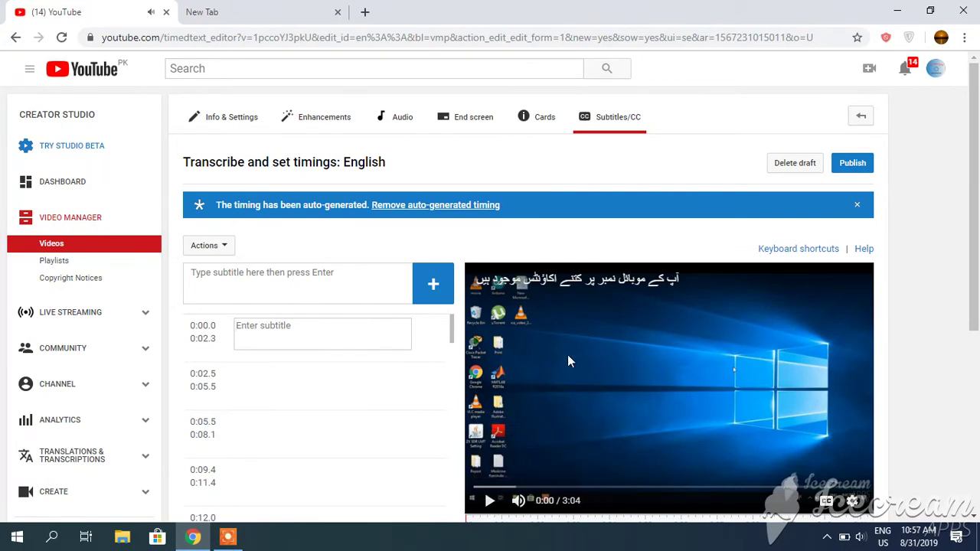
left_click(243, 283)
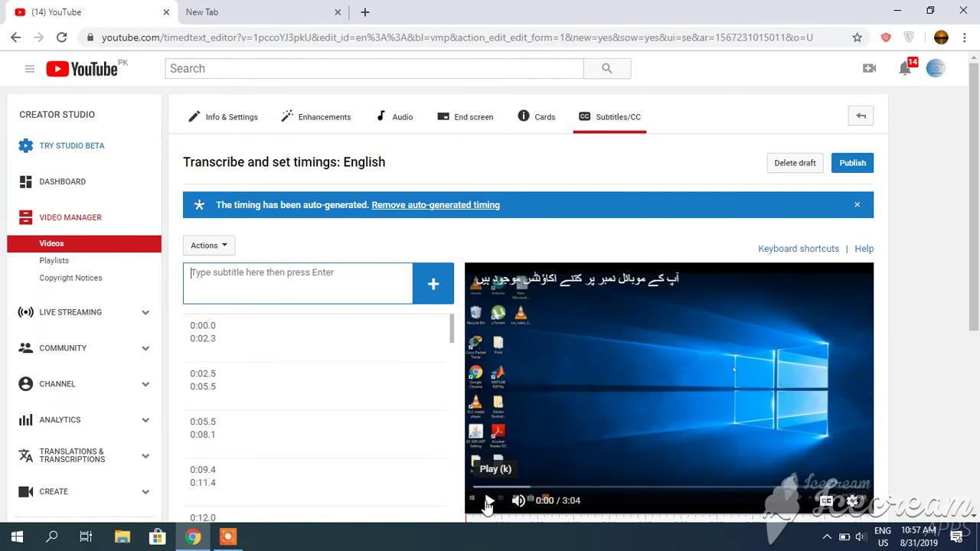
left_click(487, 503)
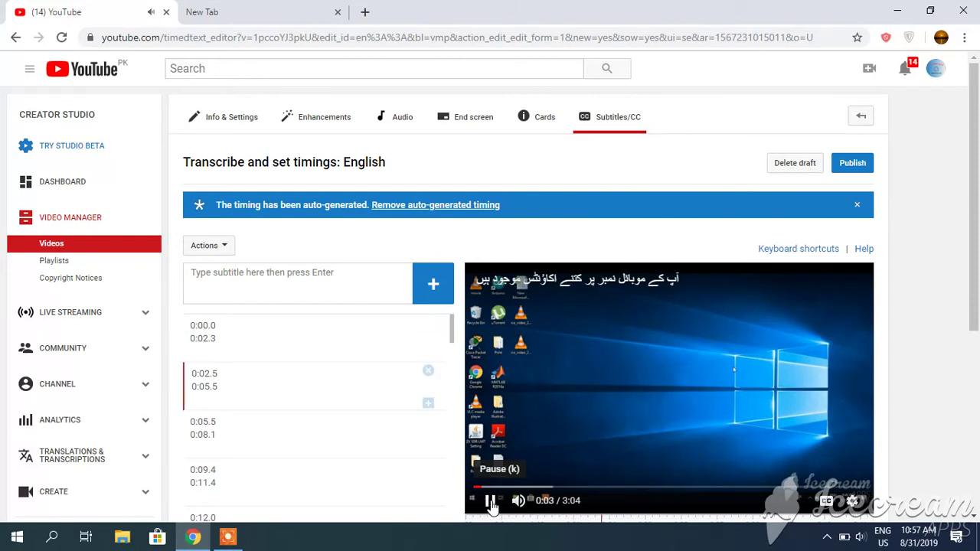
left_click(491, 503)
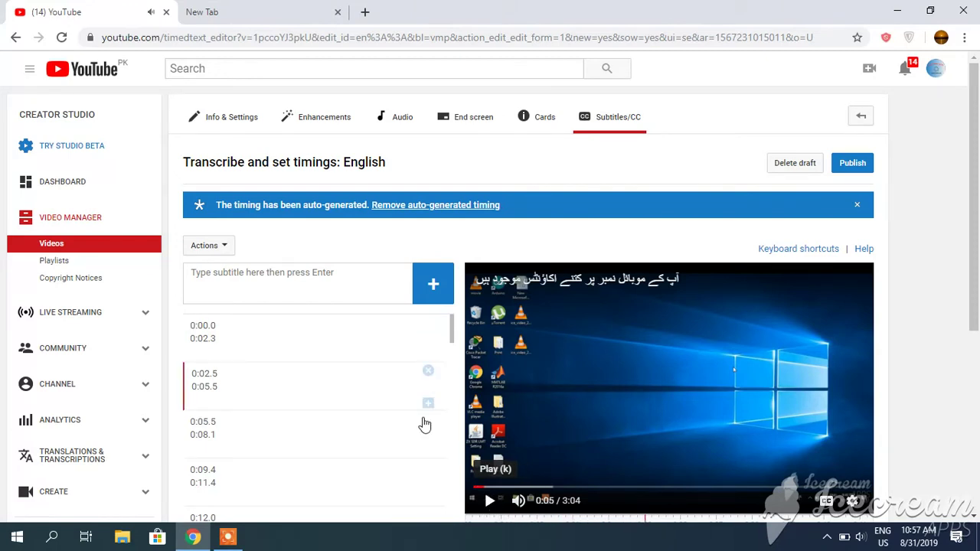
left_click(329, 289)
Step: Type 'I will tell you how many accounts exist at your mobile number', then resume playback at lower volume
type("T")
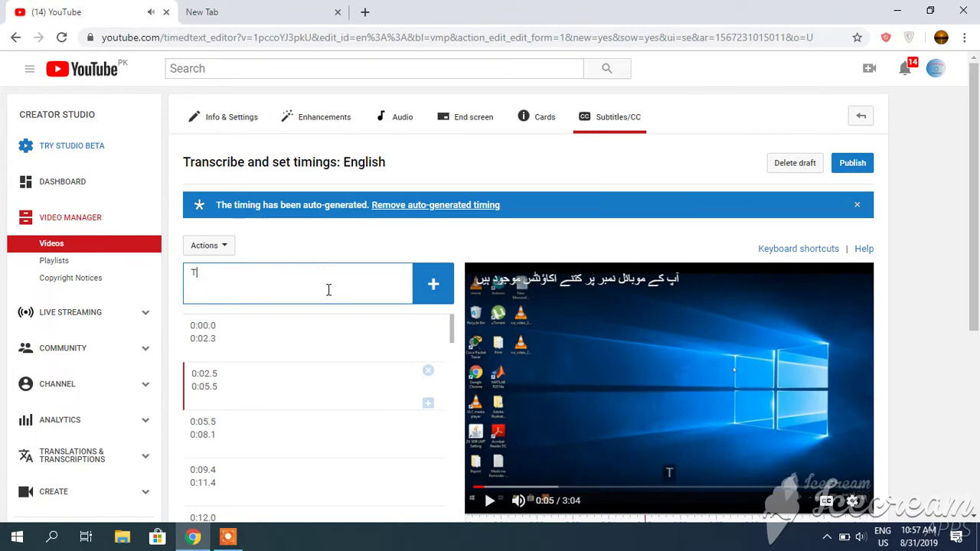
type("oda")
key("BackSpace")
key("BackSpace")
key("BackSpace")
key("BackSpace")
type("I will")
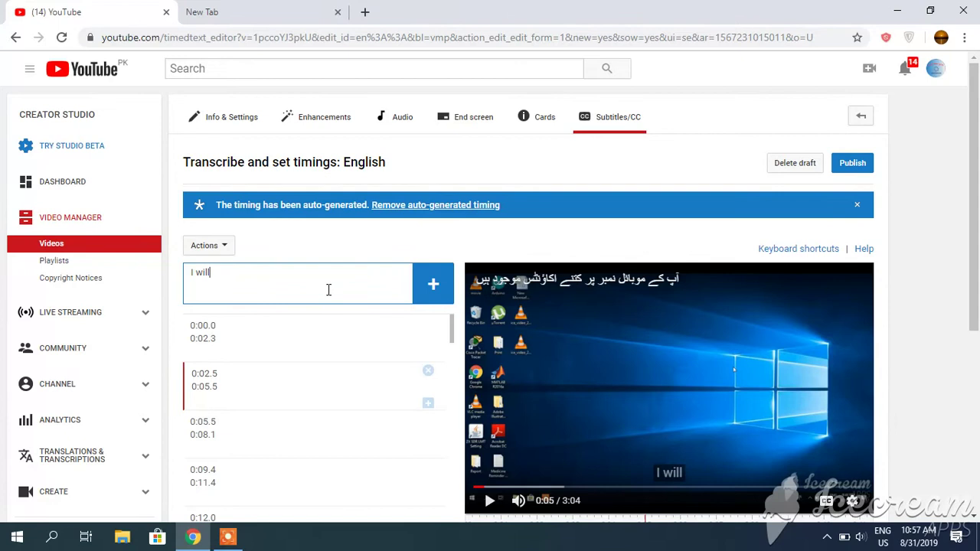
type(" tell y")
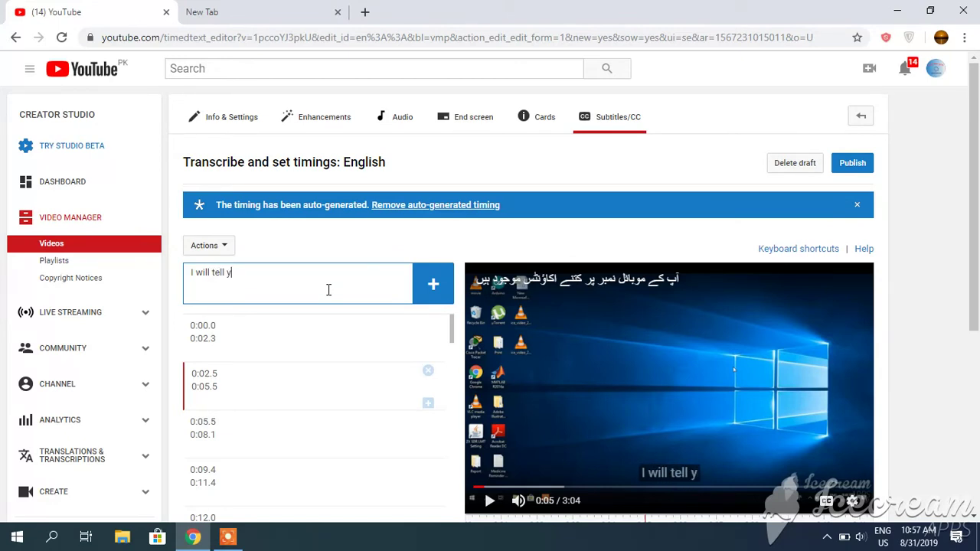
type("ou how man")
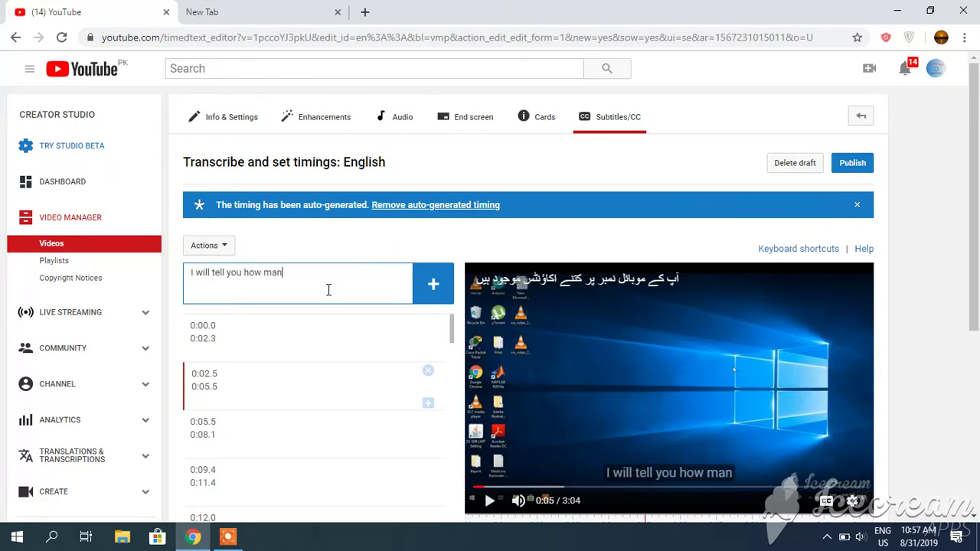
type("y ac")
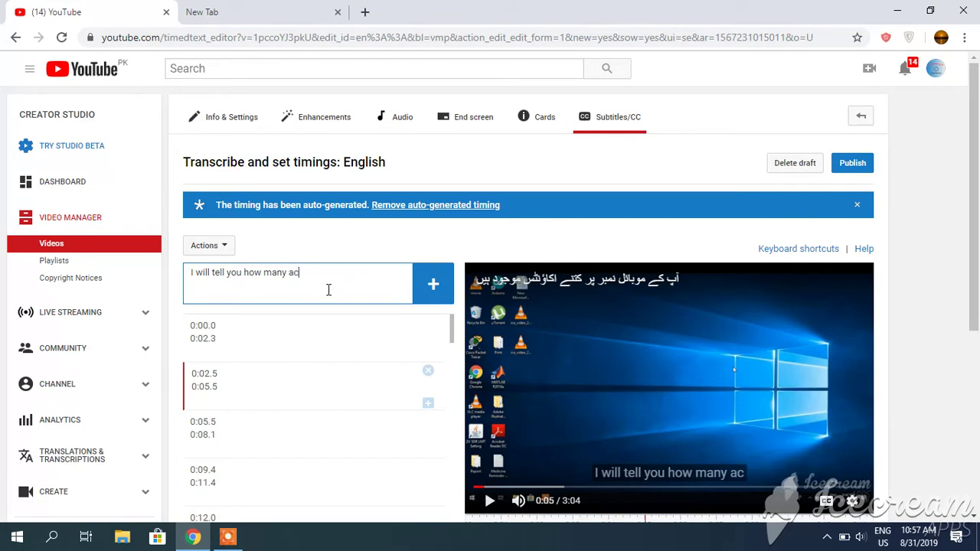
type("con")
key("BackSpace")
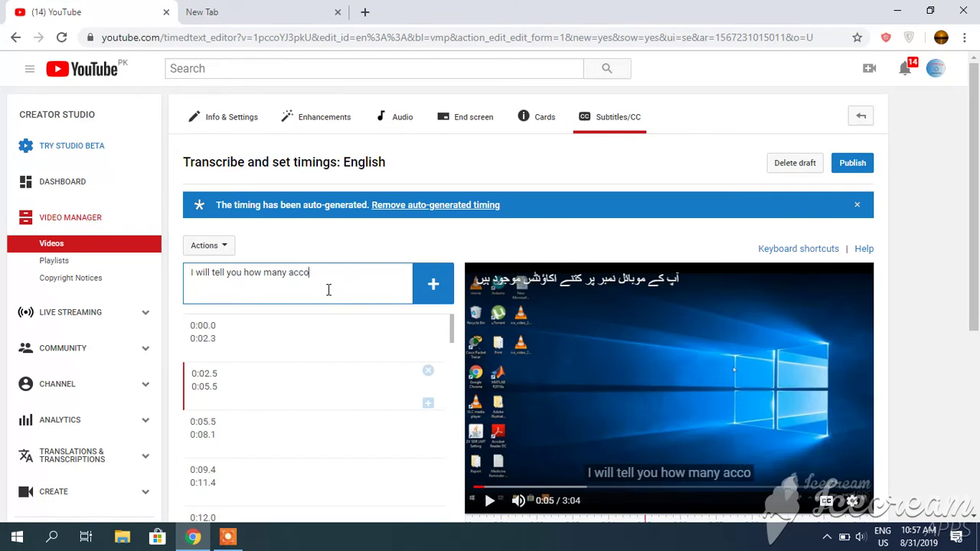
type("unts exi")
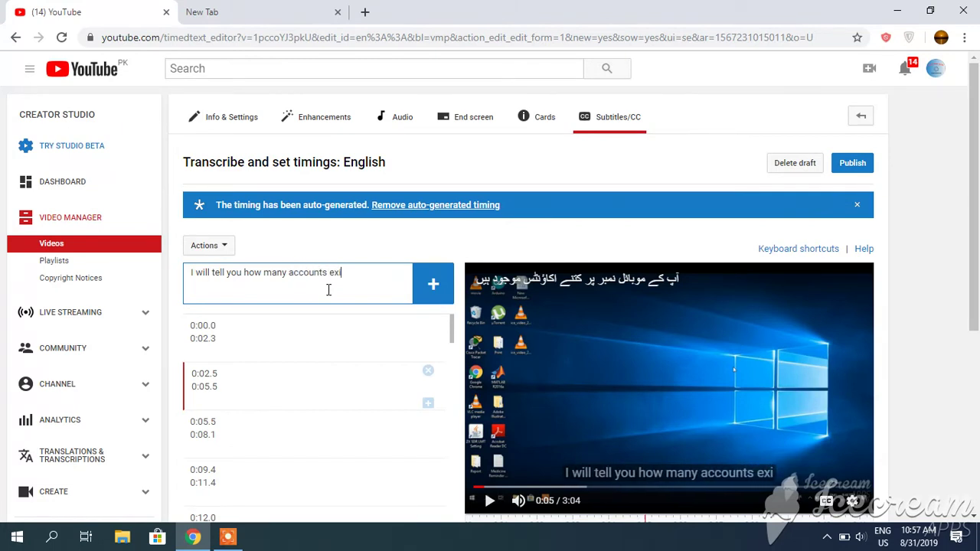
type("st at yo")
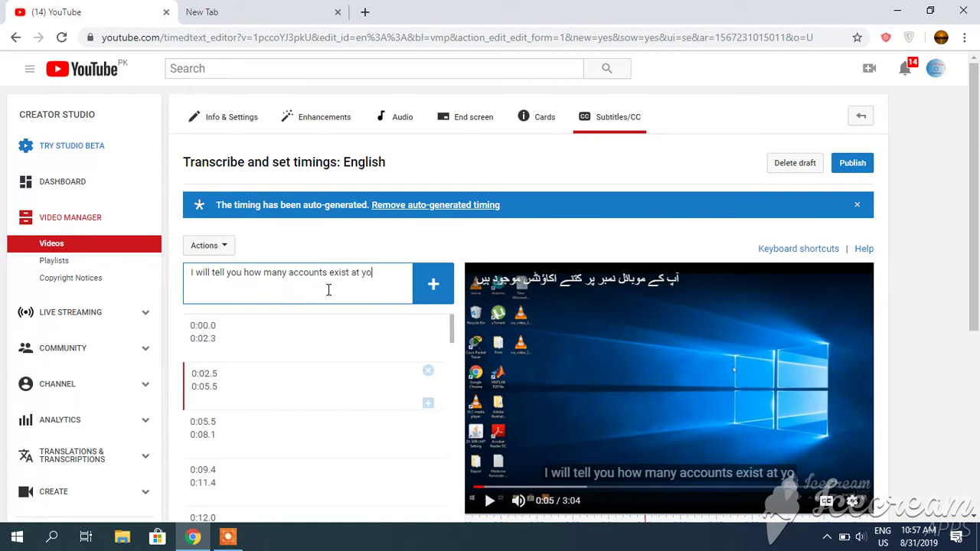
type("ur mobi")
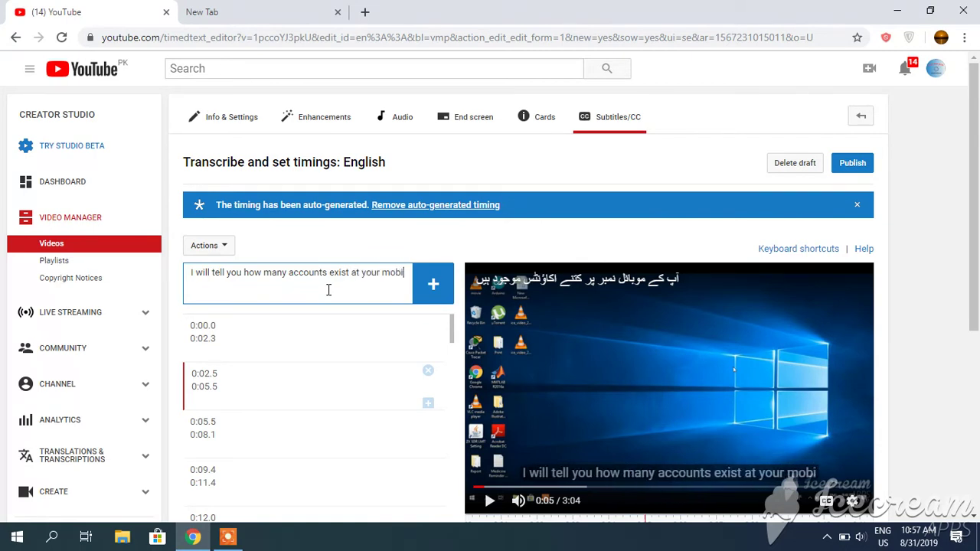
type("le numbe")
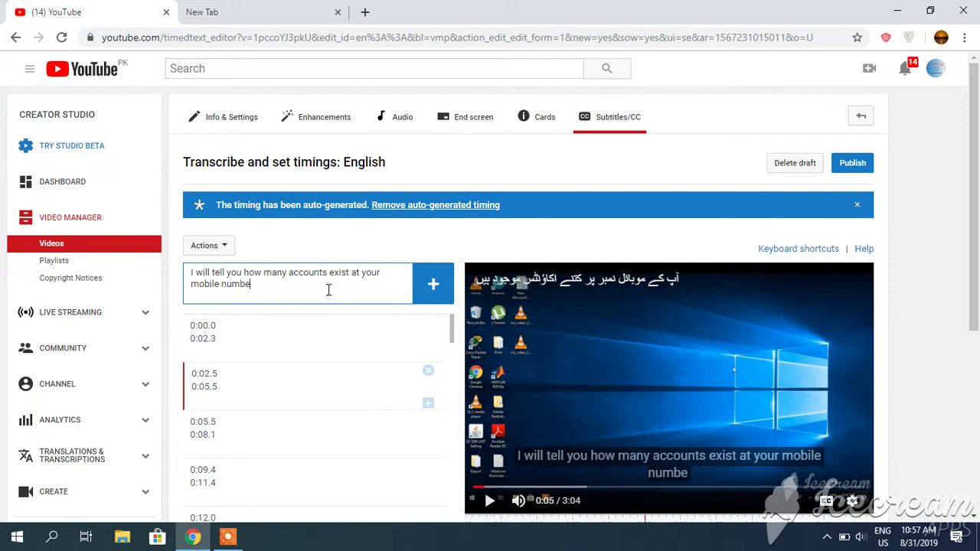
type("r")
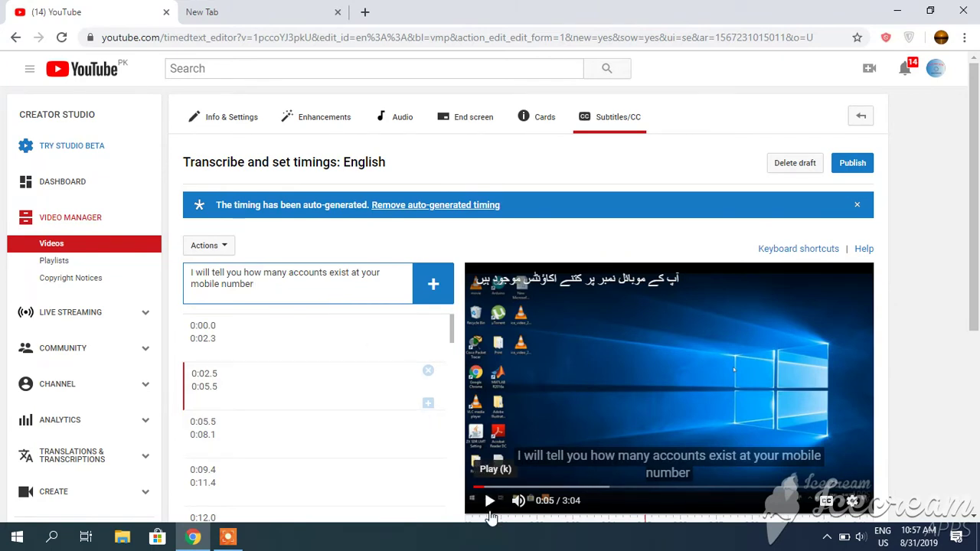
left_click(489, 512)
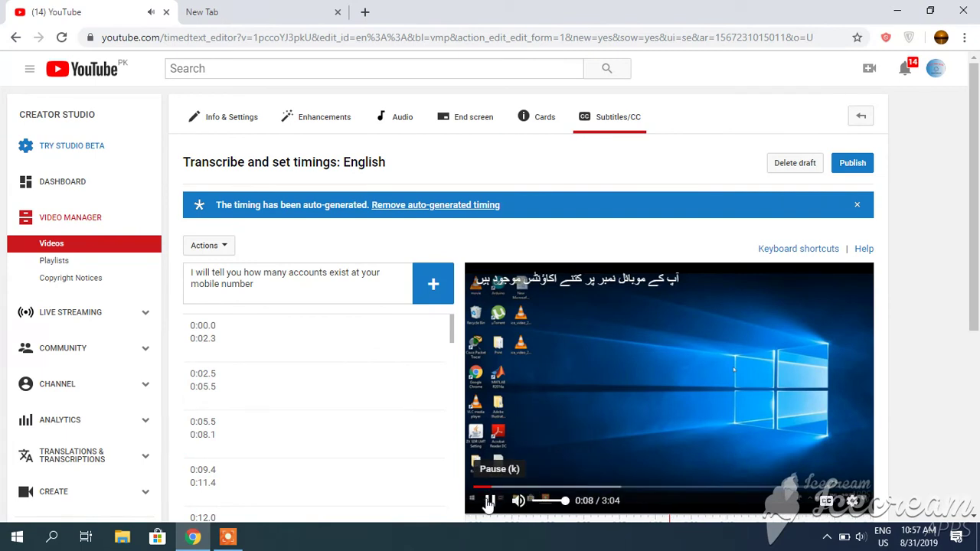
left_click(544, 500)
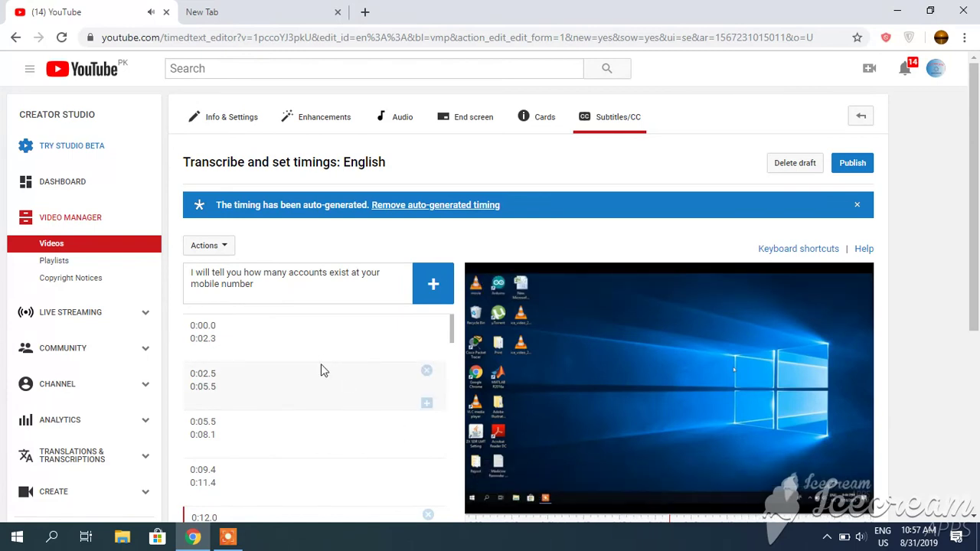
Step: Add the mobile-number line as a timed subtitle, pausing the video at 0:23
left_click(433, 288)
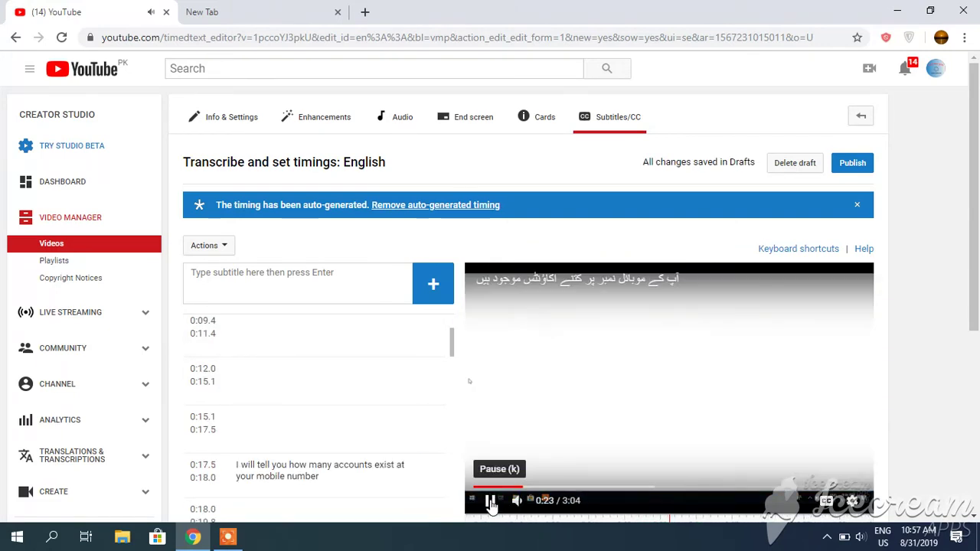
left_click(490, 503)
left_click(295, 280)
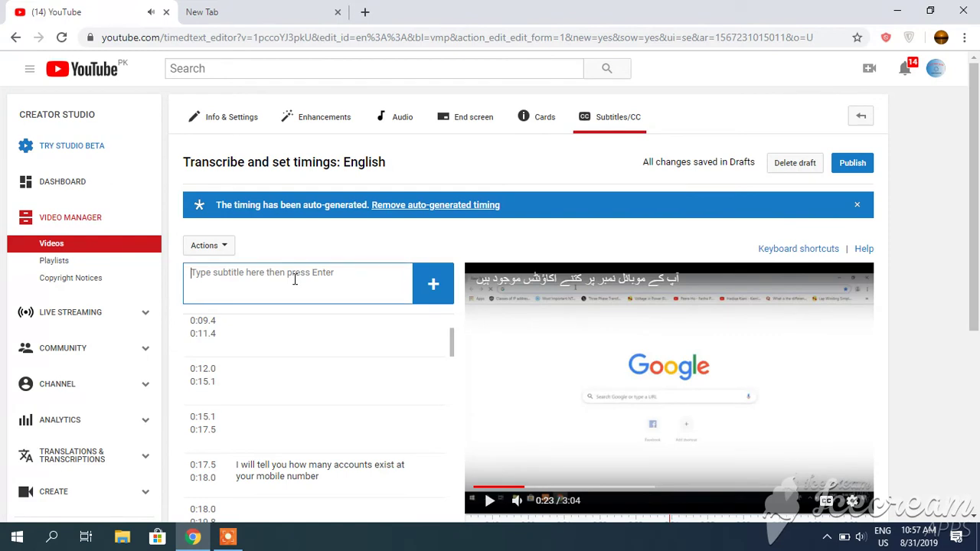
Step: Enter 'First of all go to your gmail account' as the next subtitle, then play on to 0:40
type("Fist")
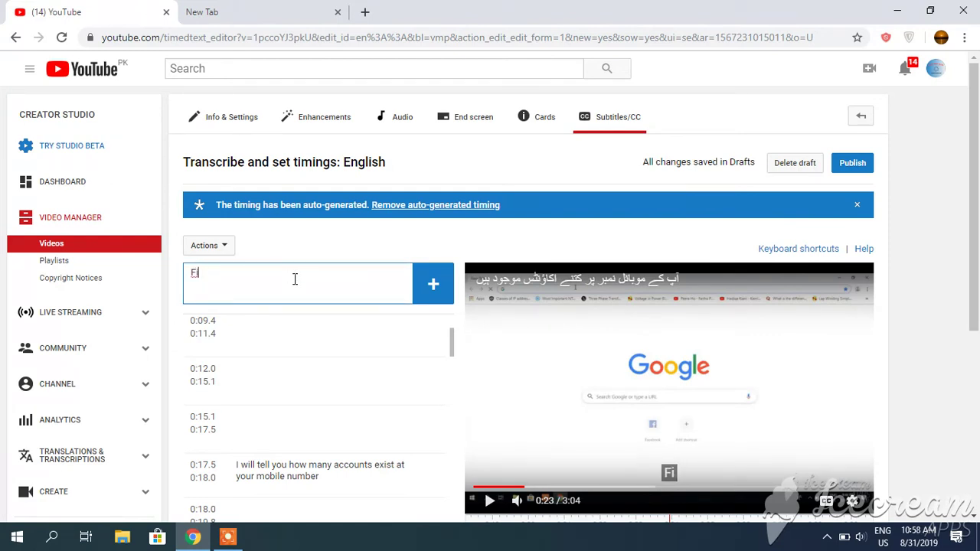
type("of all ")
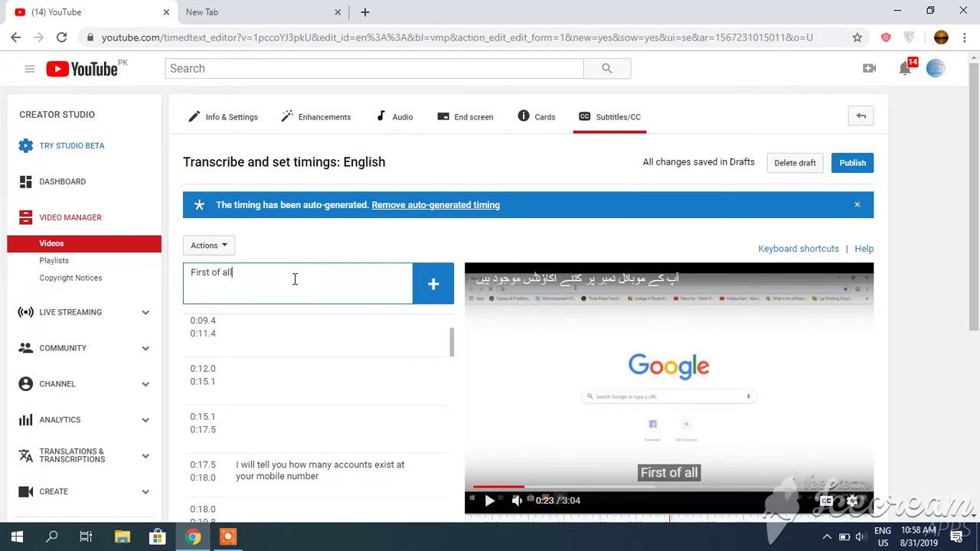
type("go y")
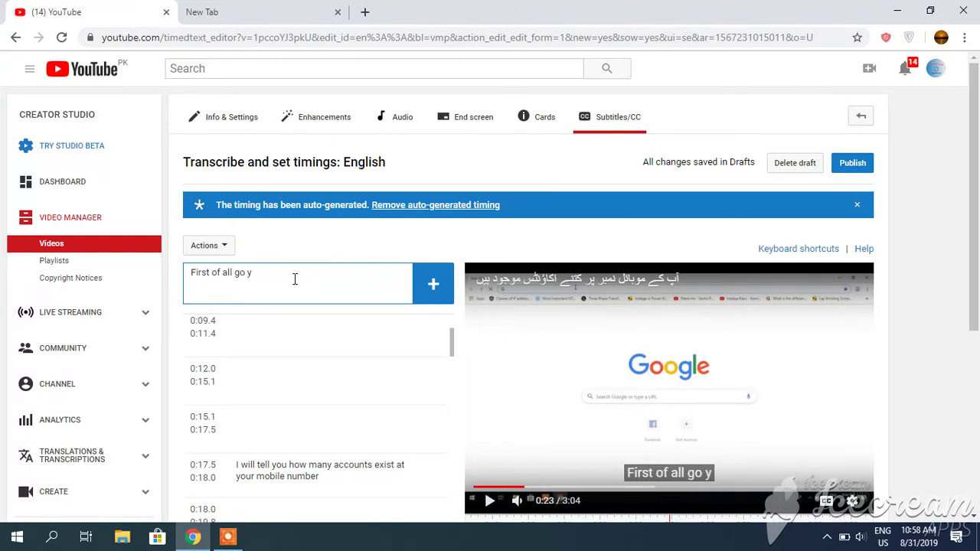
key("BackSpace")
type("y")
key("BackSpace")
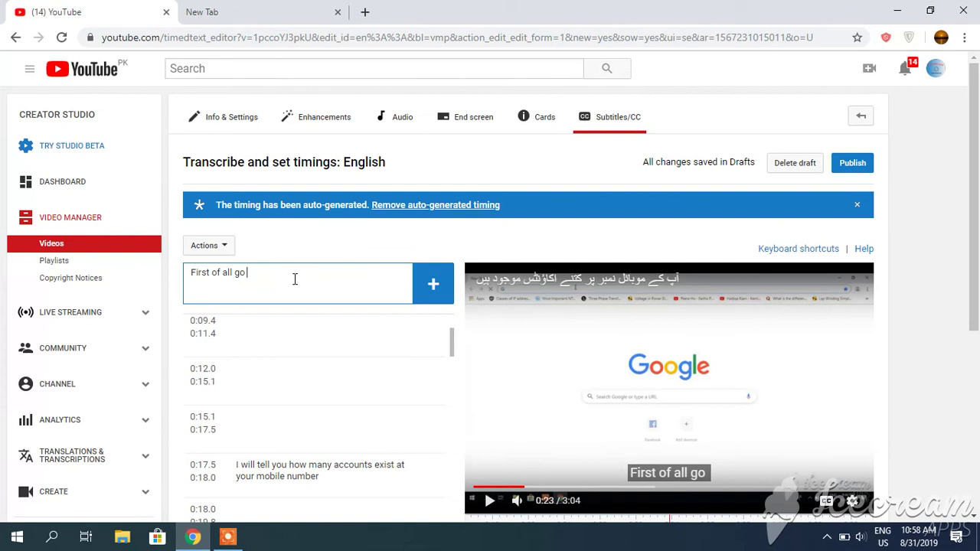
type("to your g")
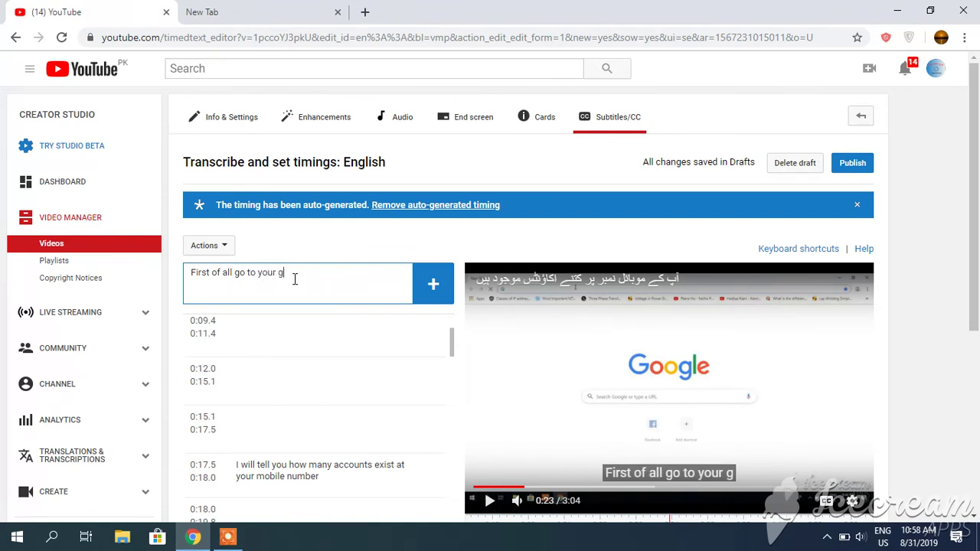
type("mail accou")
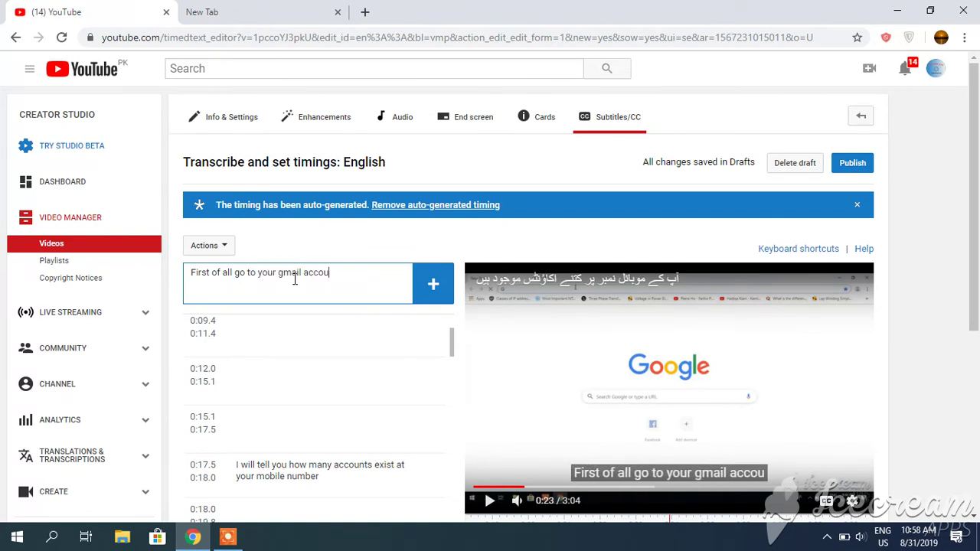
type("nt")
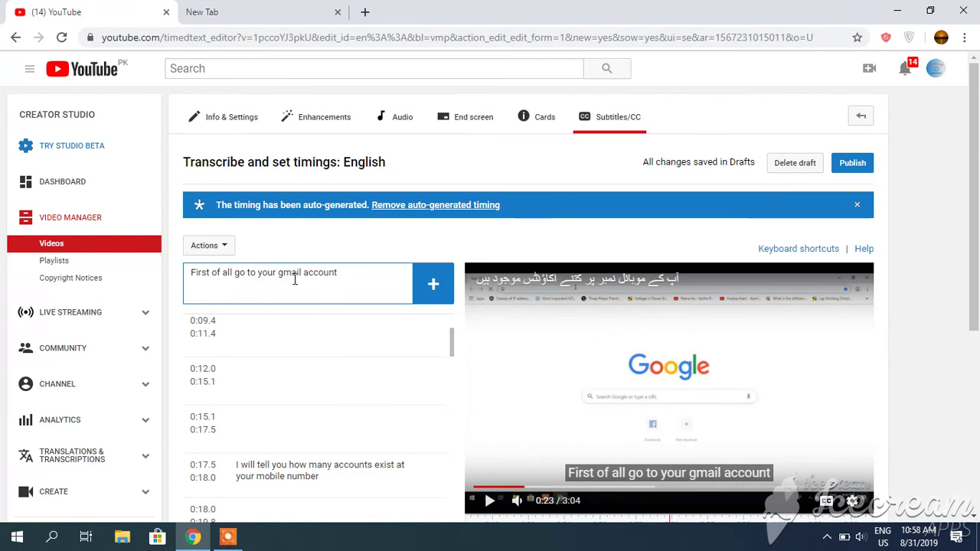
key("Return")
left_click(489, 500)
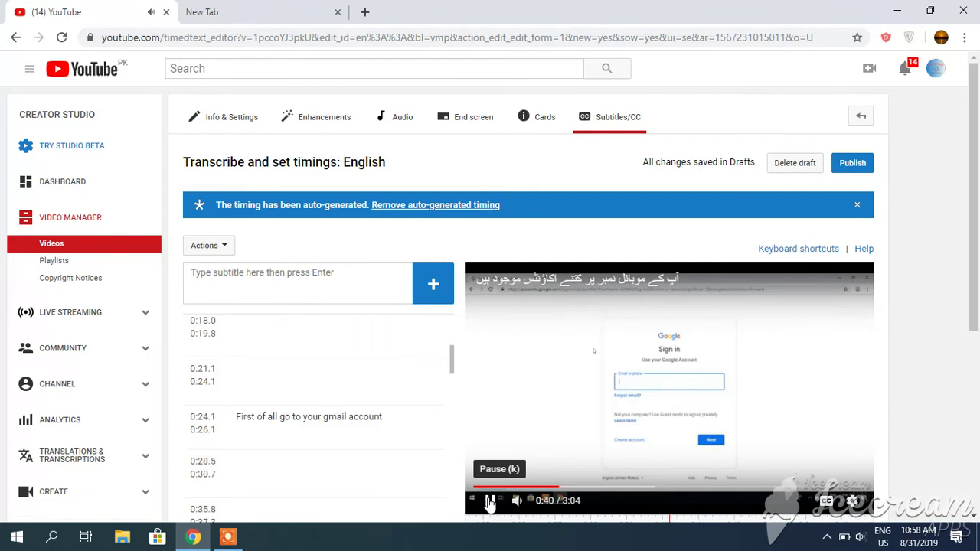
left_click(490, 501)
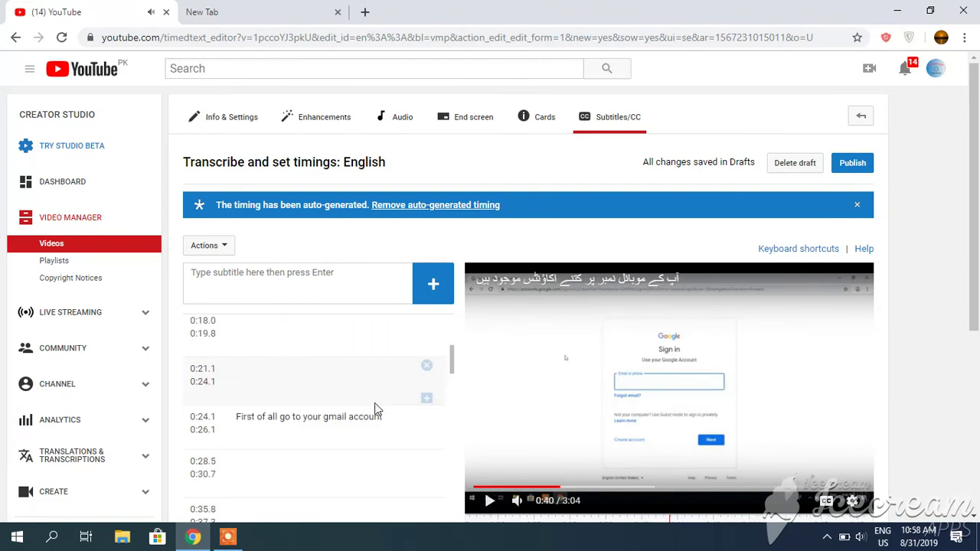